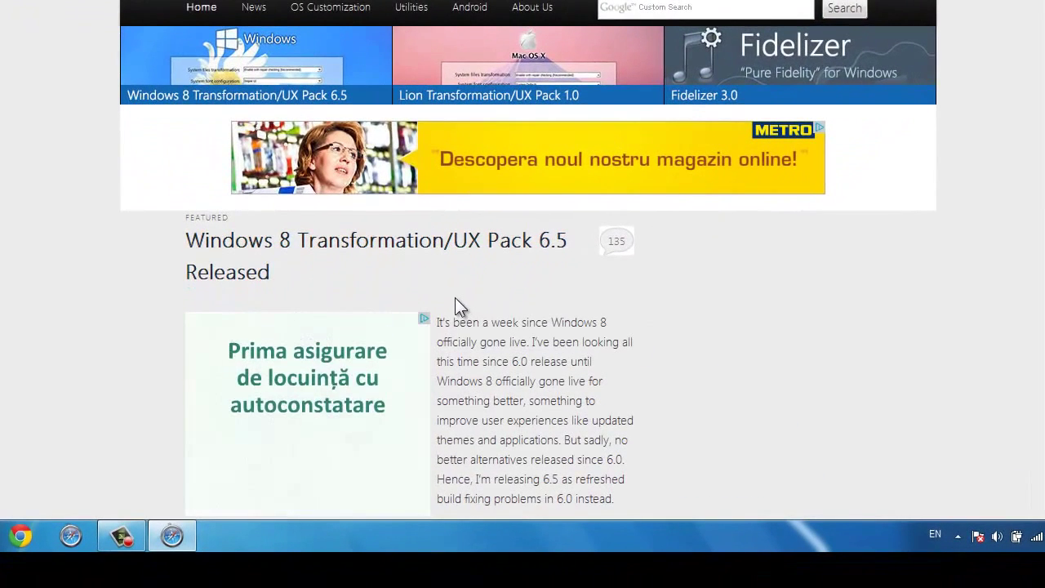
Step: Look through the Windows X's Live home page and open the Lion Transformation/UX Pack 1.0 article
scroll(454, 297, down, 1)
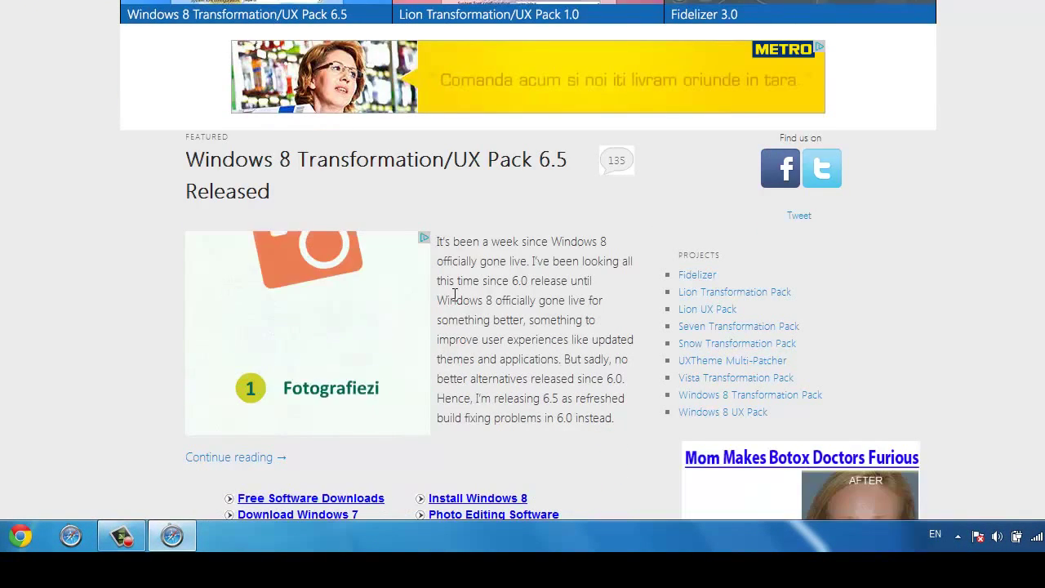
scroll(543, 445, down, 9)
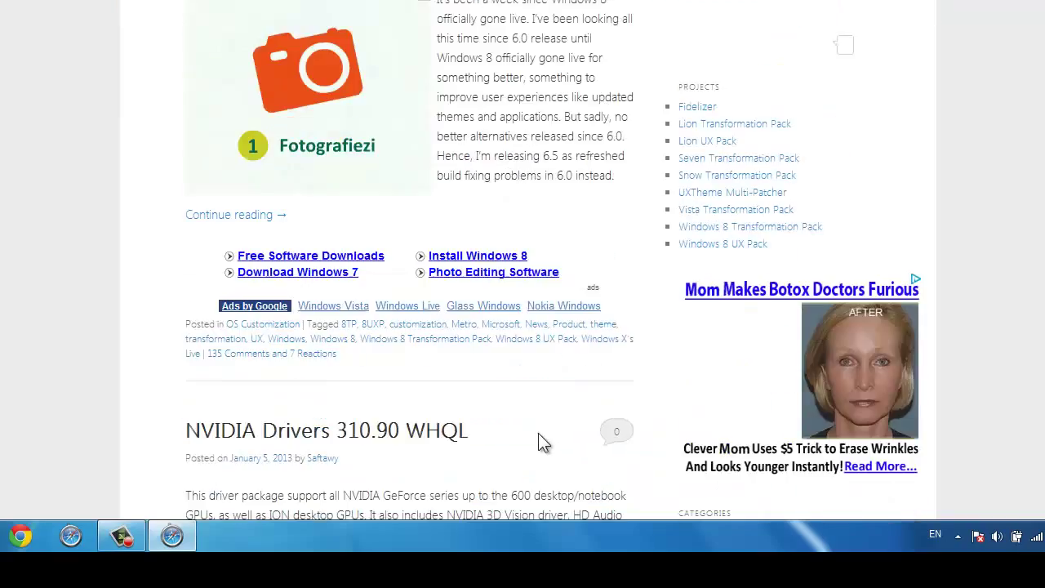
scroll(537, 437, down, 2)
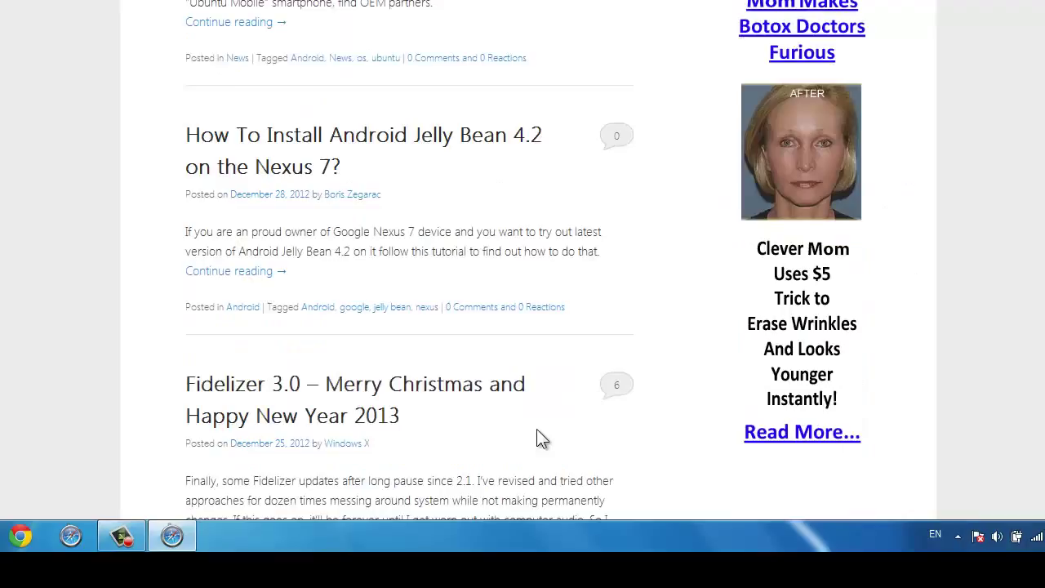
scroll(536, 438, up, 2)
scroll(478, 494, up, 10)
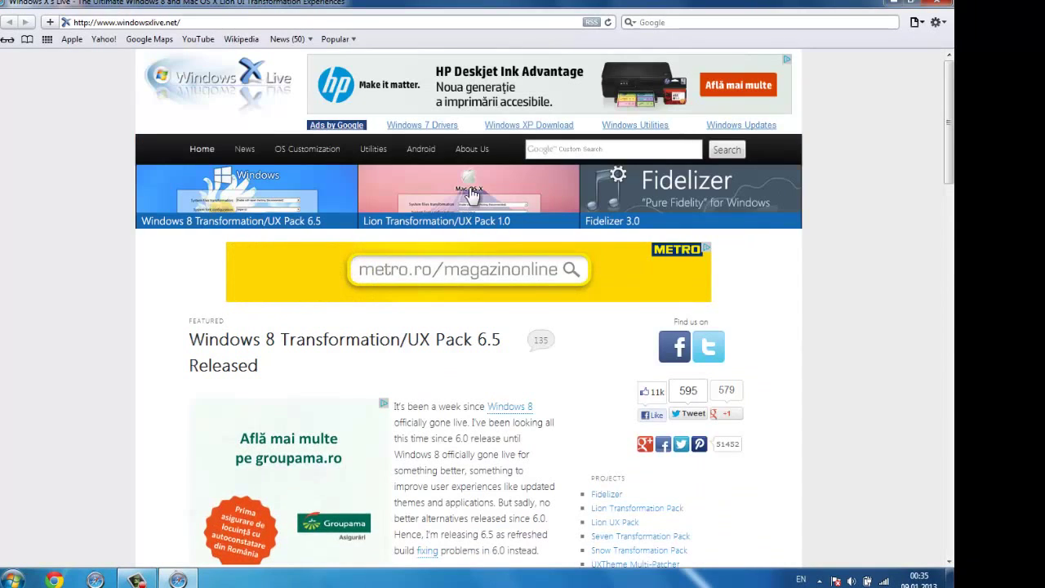
click(470, 193)
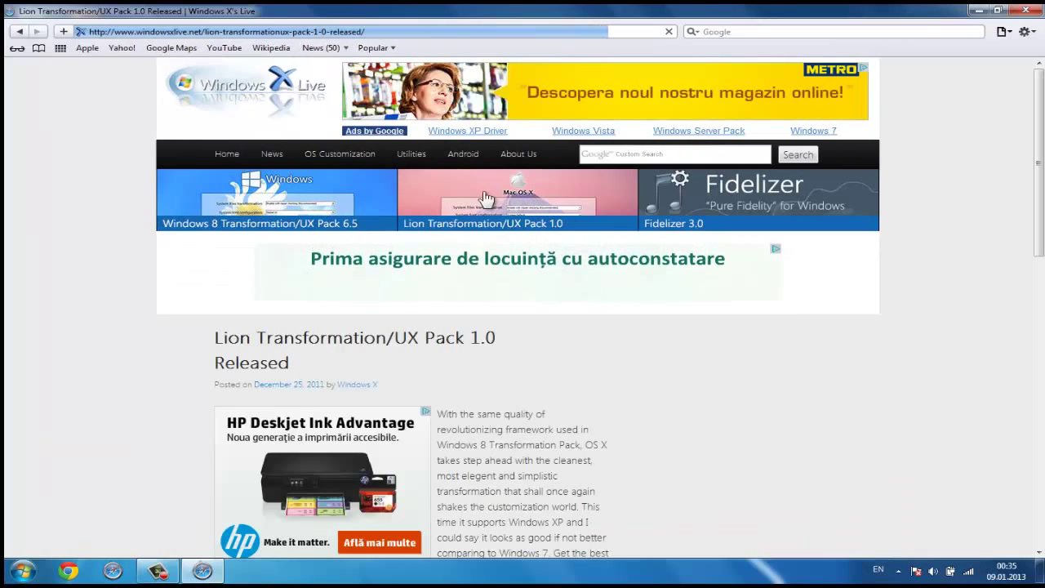
Step: Open the download page for Lion Transformation Pack 1.0 (for XP/Vista/7) from the article's download links
scroll(405, 424, down, 2)
scroll(405, 424, down, 2)
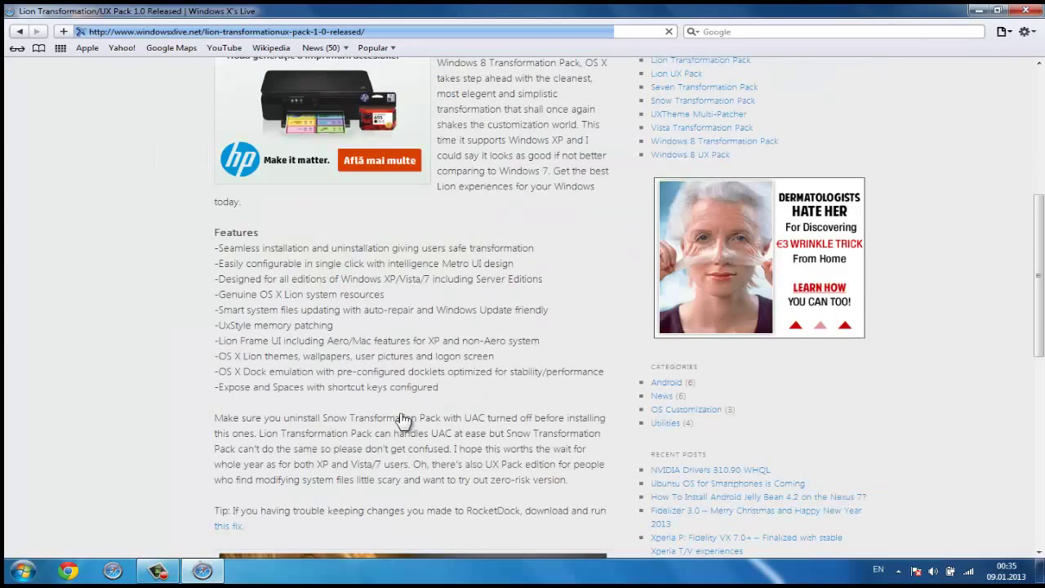
scroll(405, 423, down, 6)
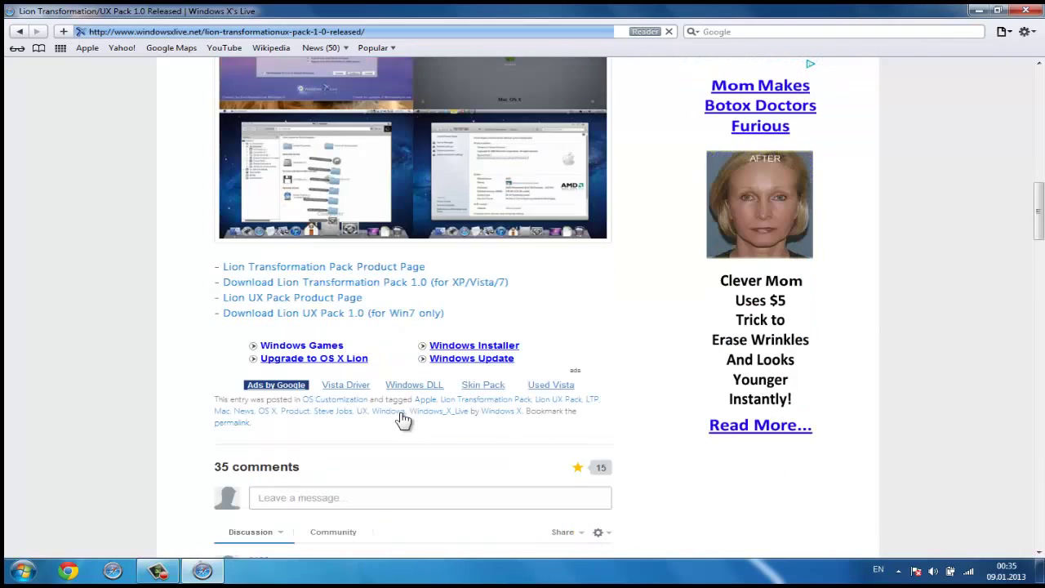
click(389, 283)
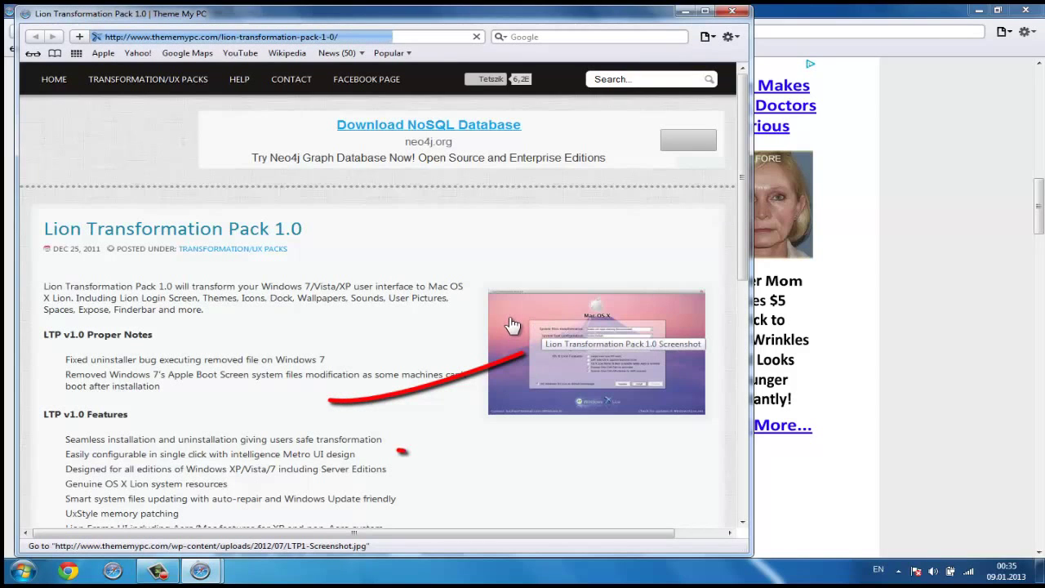
Step: Request the Lion Transformation Pack (LTP) v1.0 download, cancel saving LTP1.zip_ and dismiss the Downloads window
scroll(508, 323, down, 2)
scroll(508, 323, down, 7)
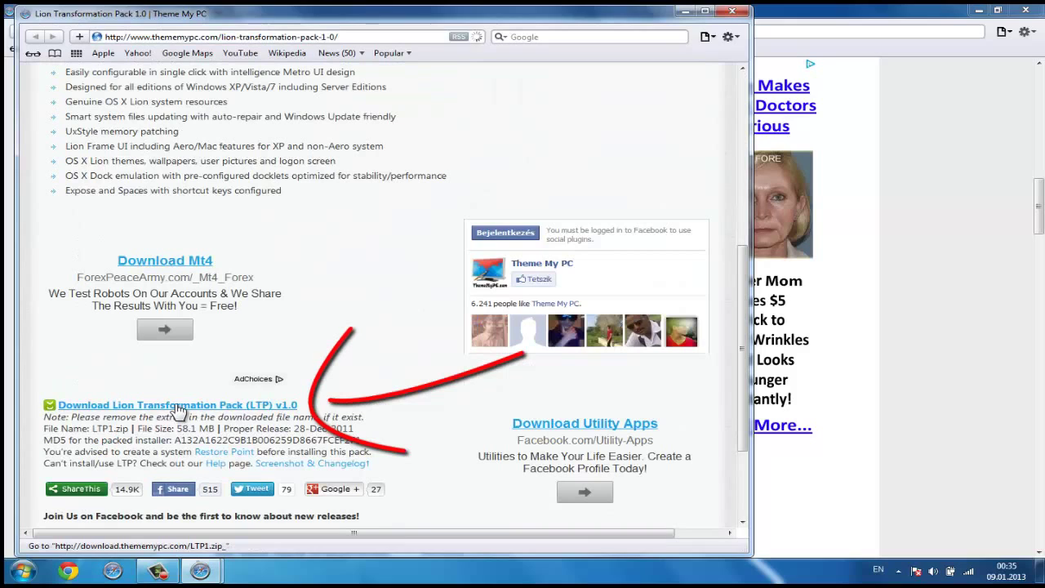
click(181, 405)
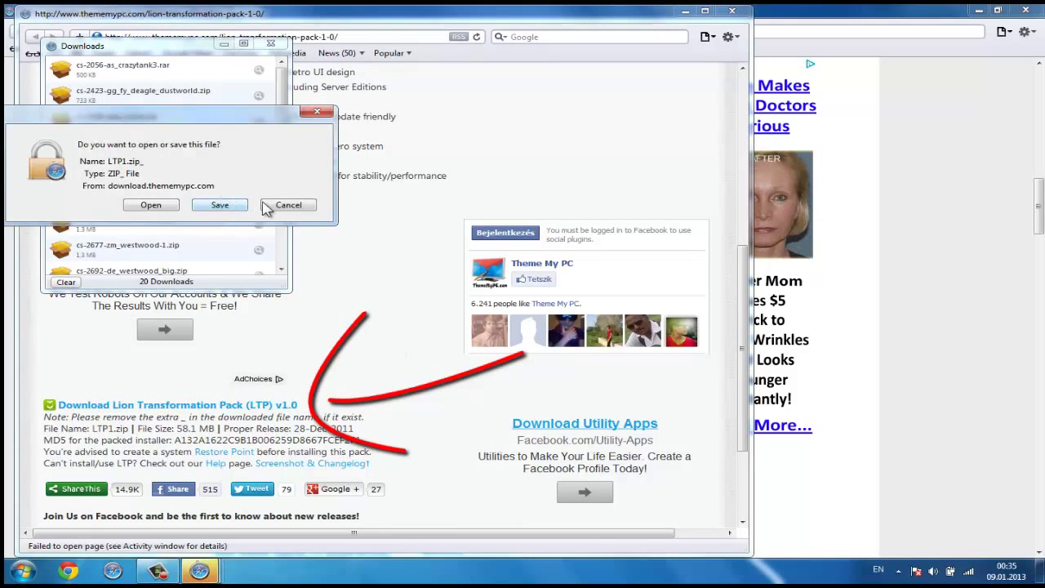
click(289, 206)
click(270, 43)
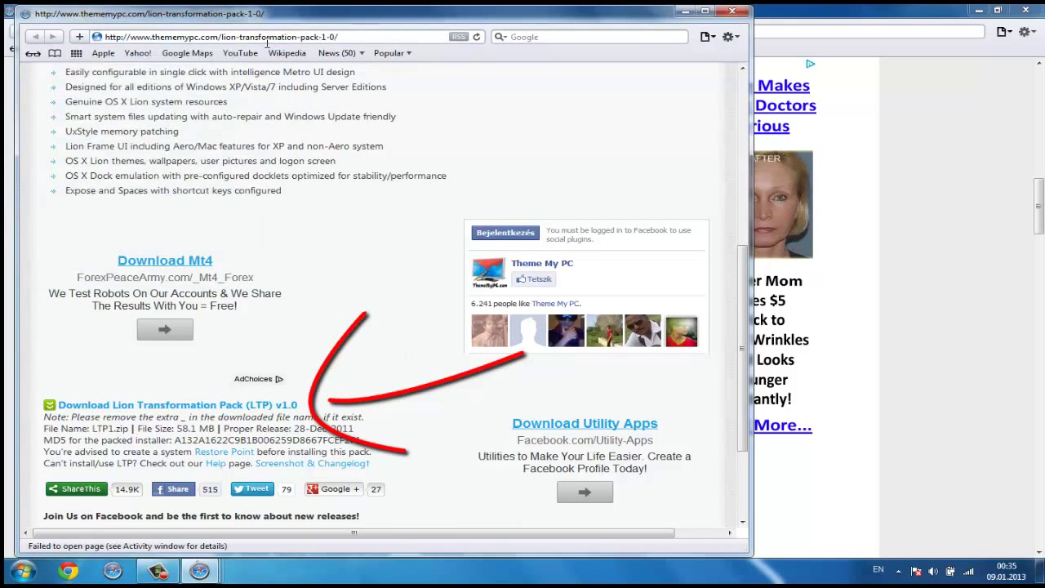
Step: Clear the desktop by minimising both browser windows and closing the remaining Downloads window
click(690, 12)
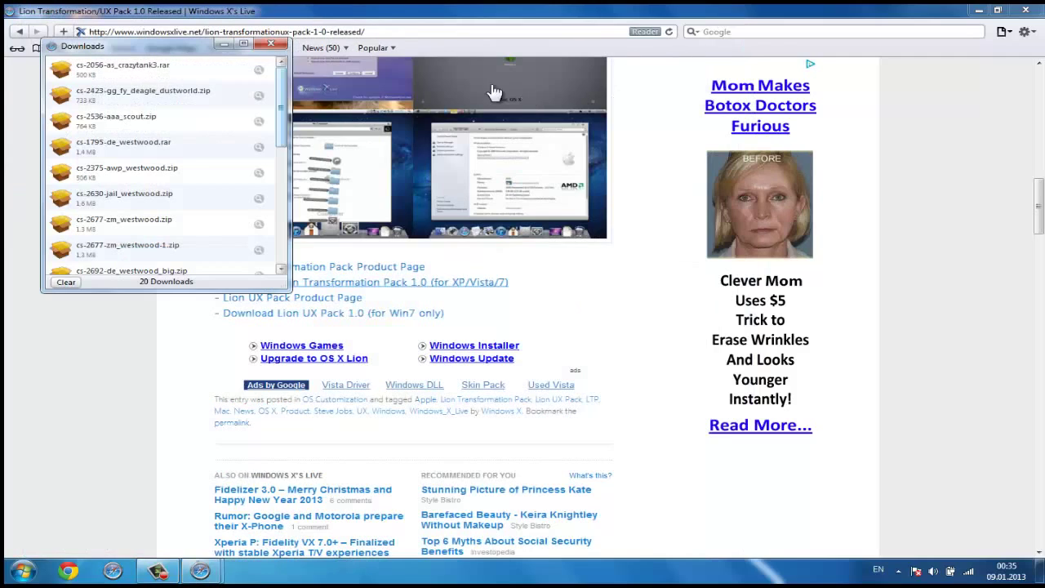
click(275, 42)
click(979, 11)
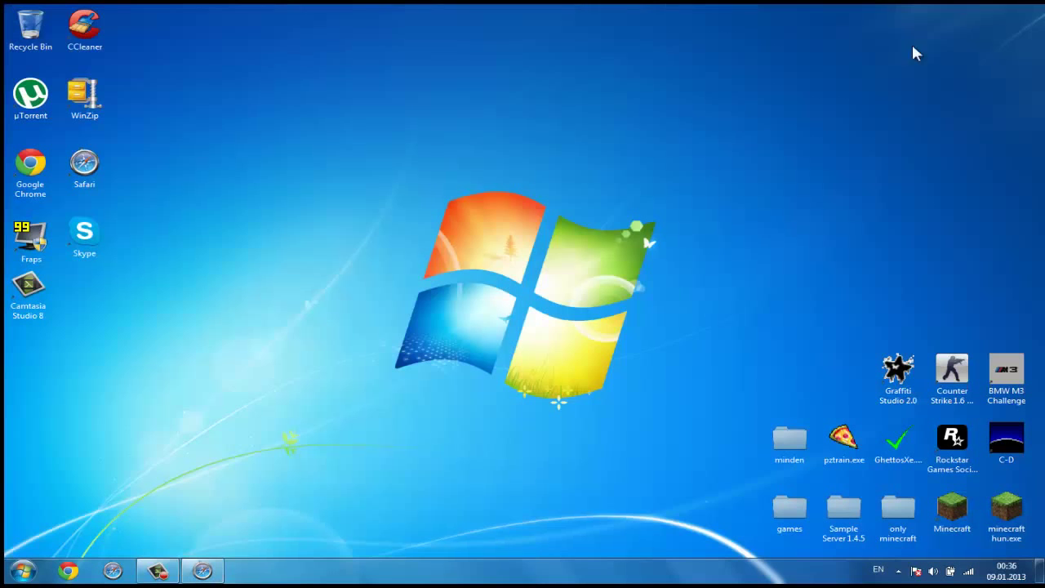
Step: Open the windows 7 wallpapers folder inside the personal Downloads folder
click(23, 571)
click(224, 263)
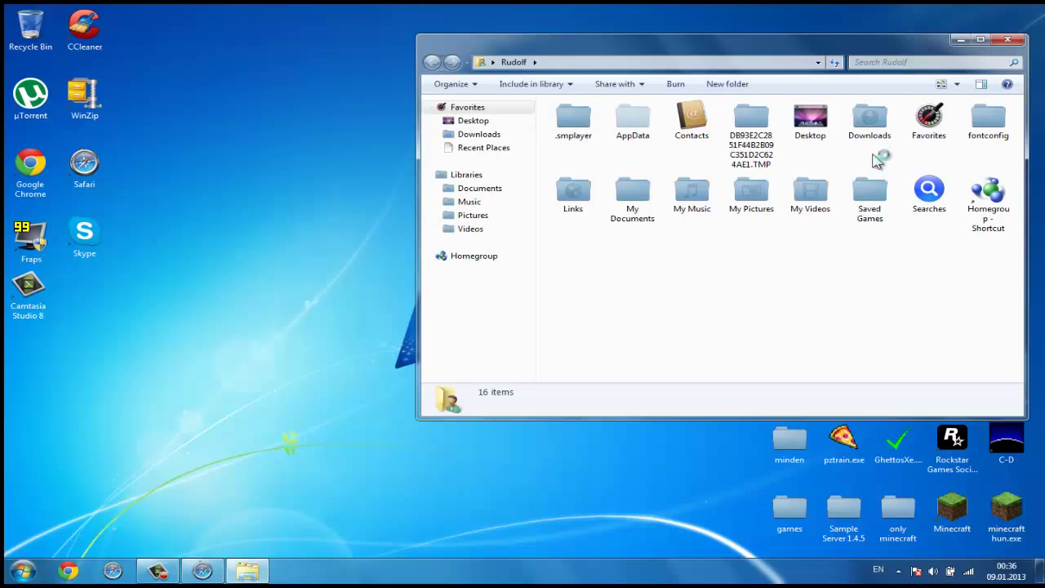
double_click(867, 124)
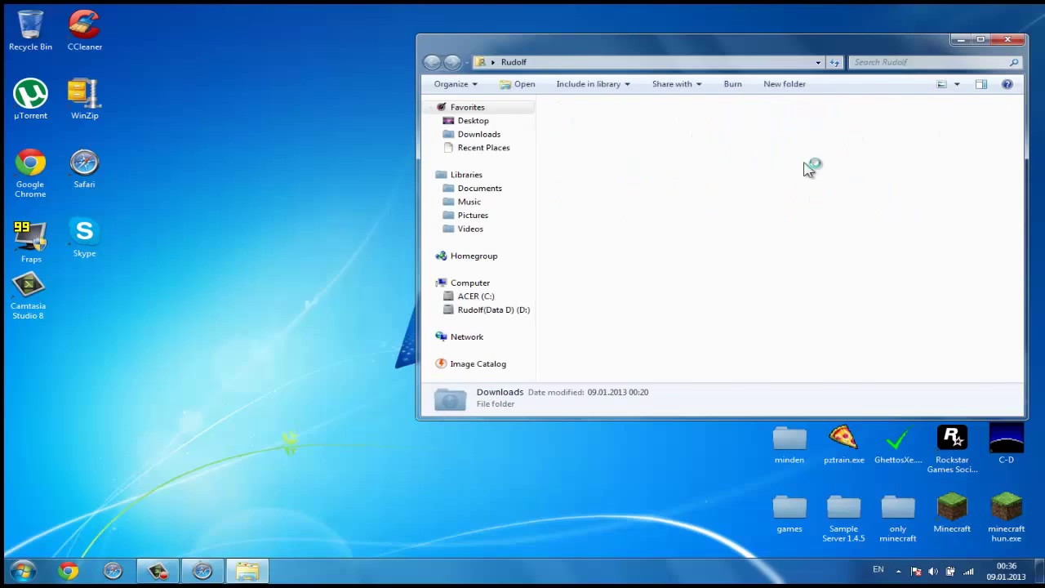
double_click(659, 233)
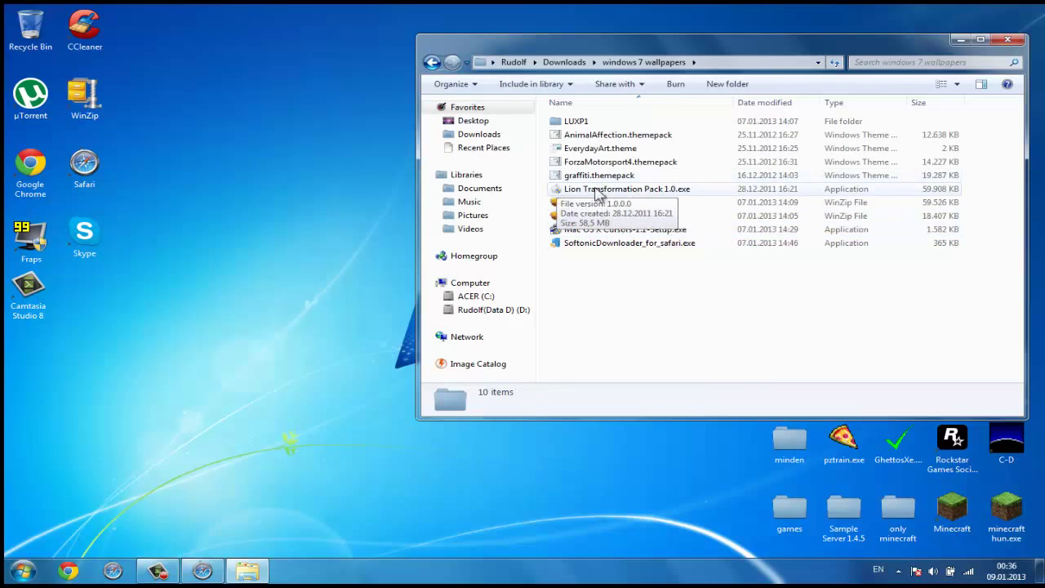
Step: Place Lion Transformation Pack 1.0.exe on the desktop, close the folder window and launch the installer from the desktop
drag(578, 191, 328, 219)
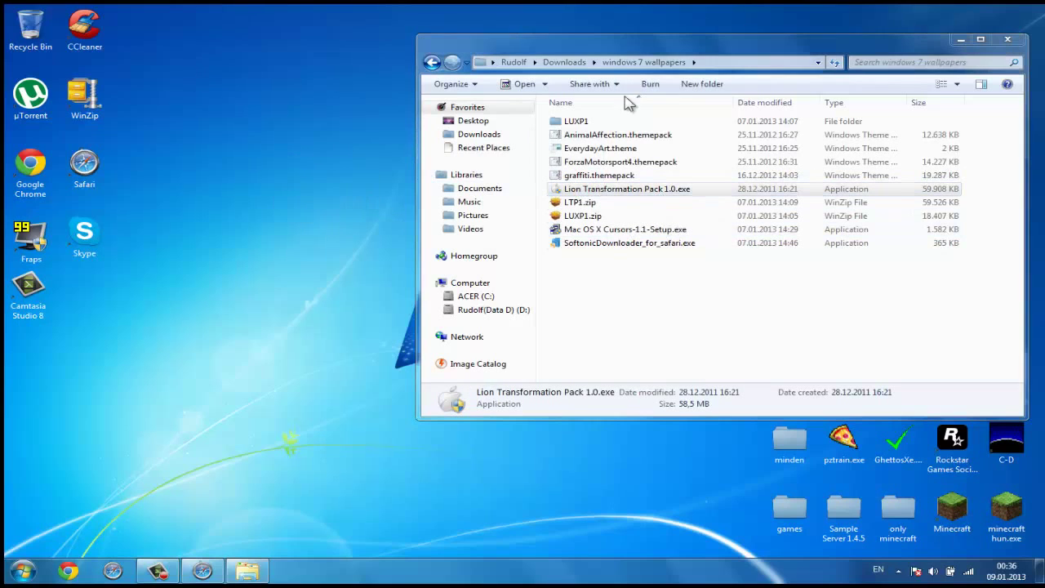
click(1008, 38)
click(316, 173)
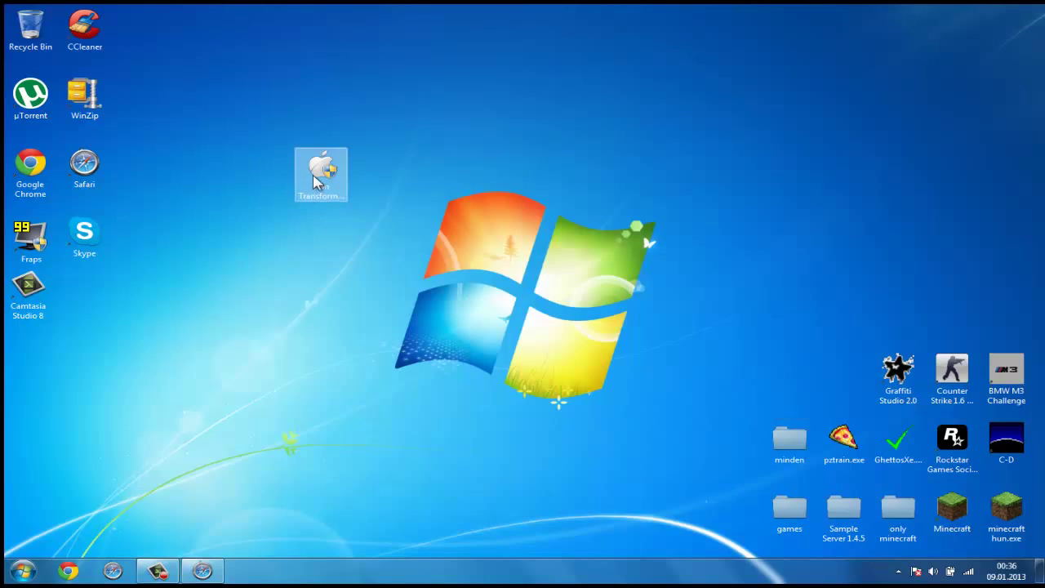
double_click(316, 183)
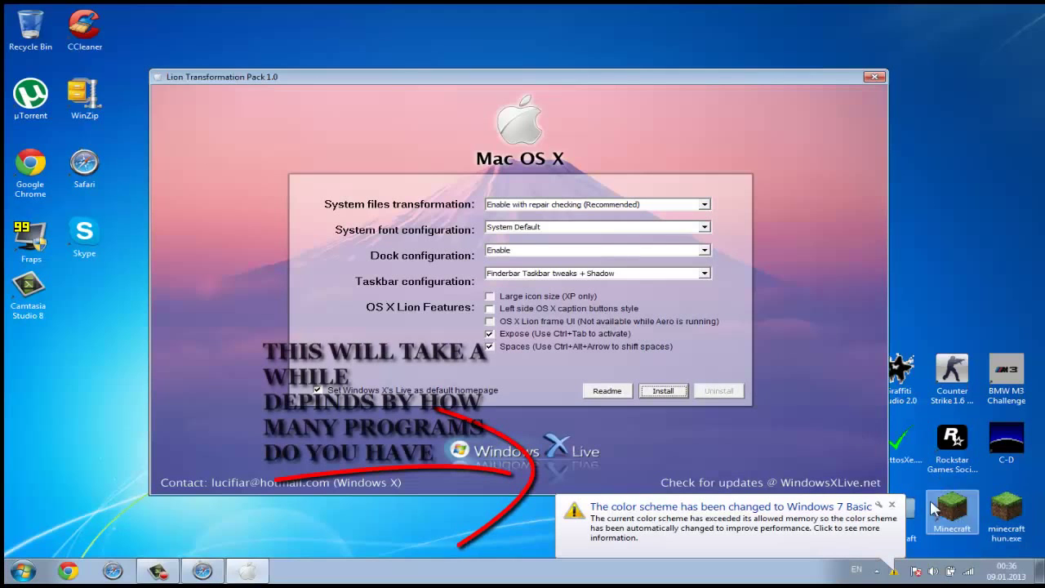
Step: View the help article about the automatic color scheme change and close Windows Help and Support
click(894, 575)
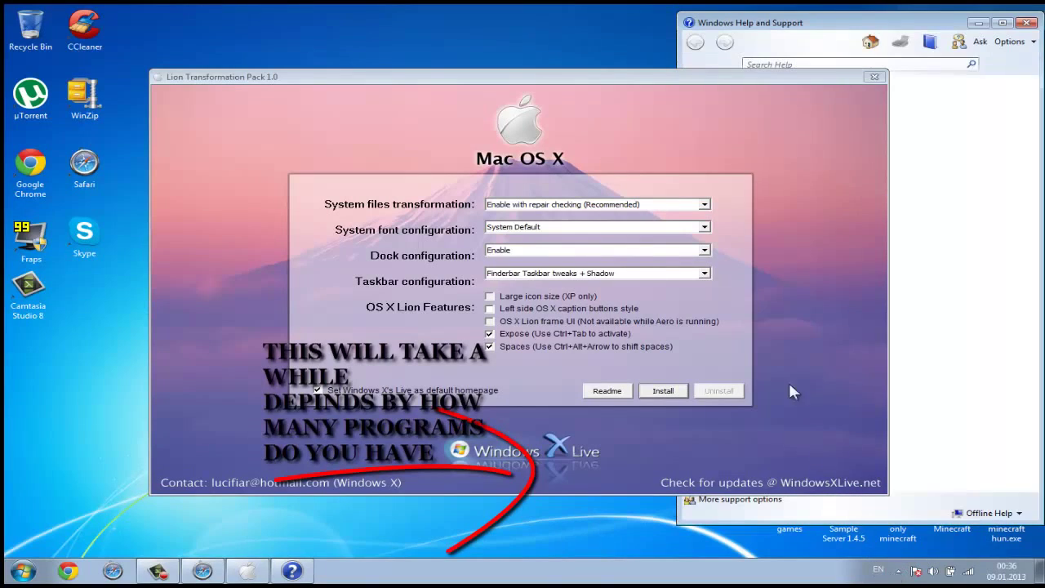
click(886, 29)
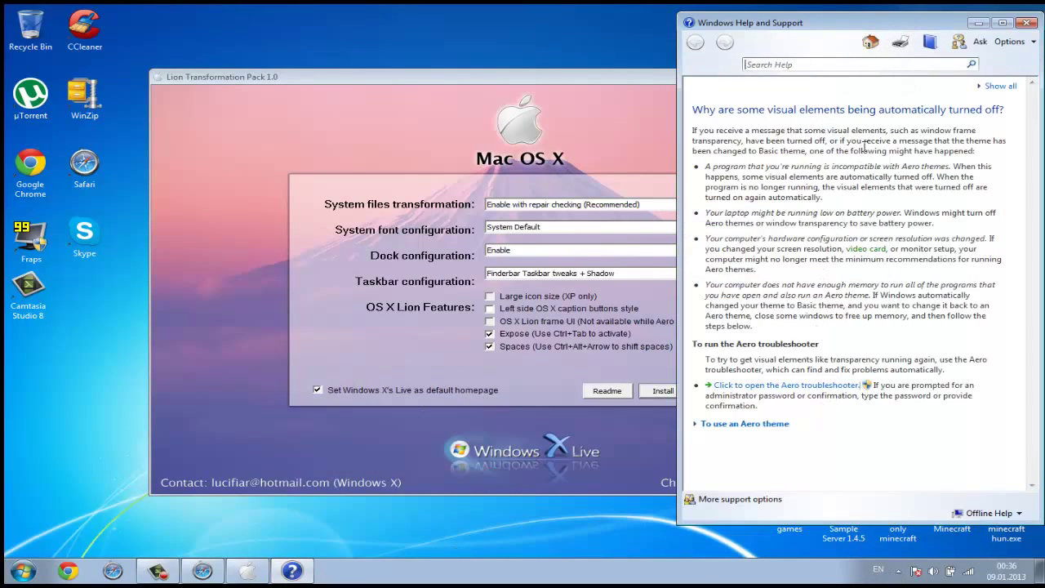
click(1029, 23)
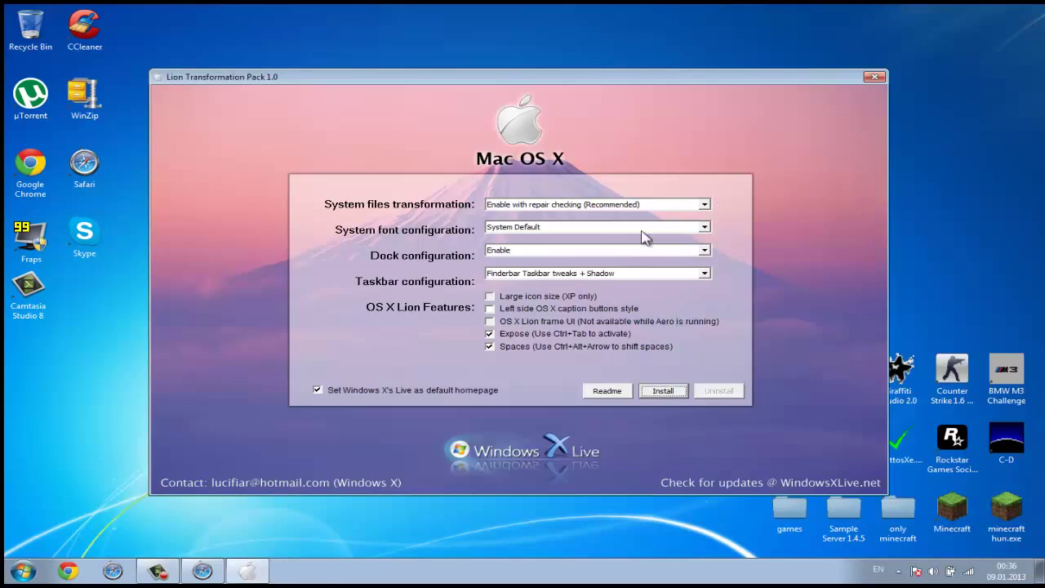
Step: Install the pack with taskbar configuration Finderbar Taskbar tweaks + Shadow + Transparency and without setting Windows X's Live as default homepage
click(640, 274)
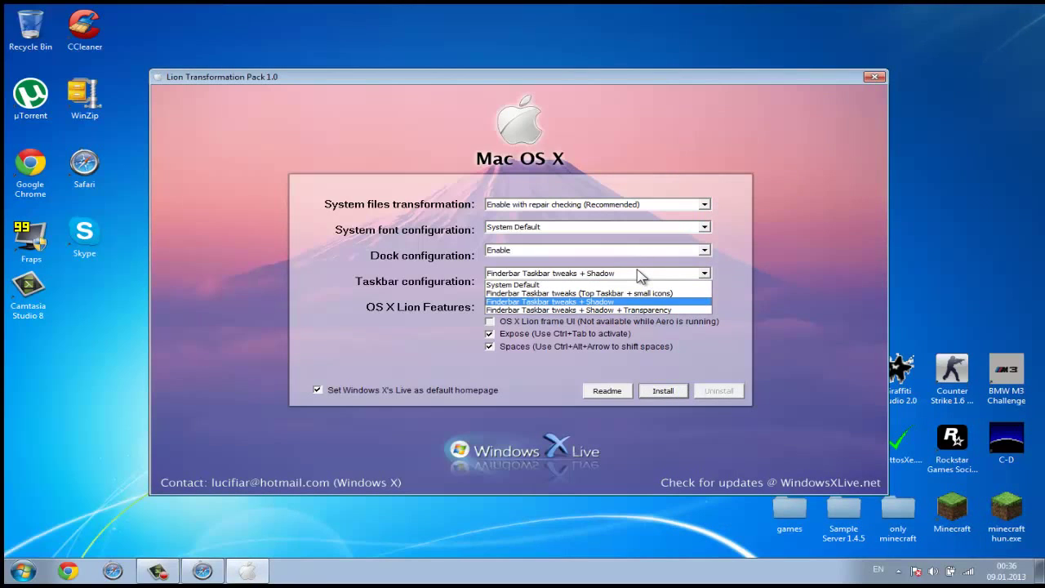
click(647, 310)
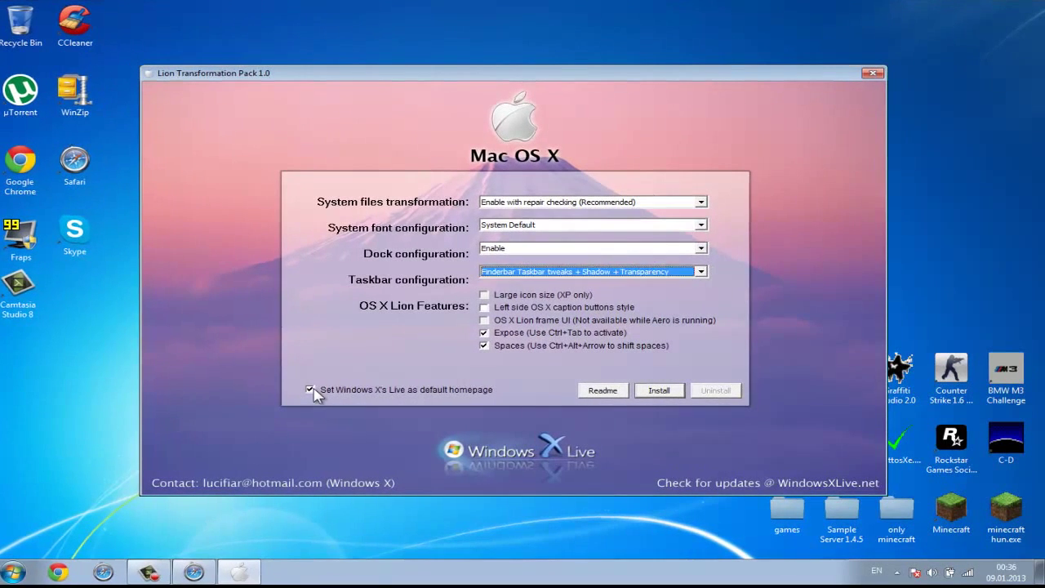
click(311, 390)
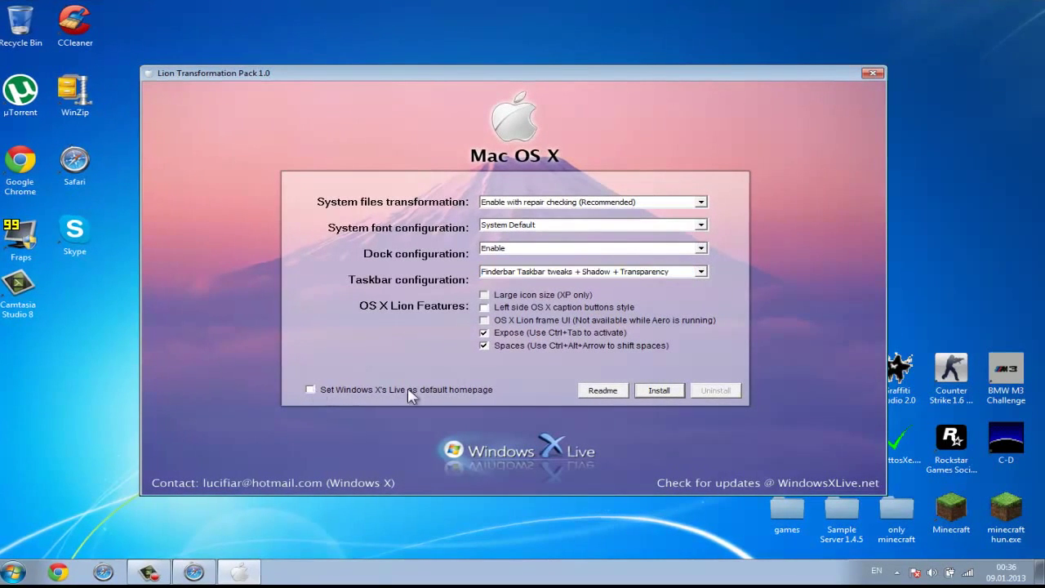
click(649, 391)
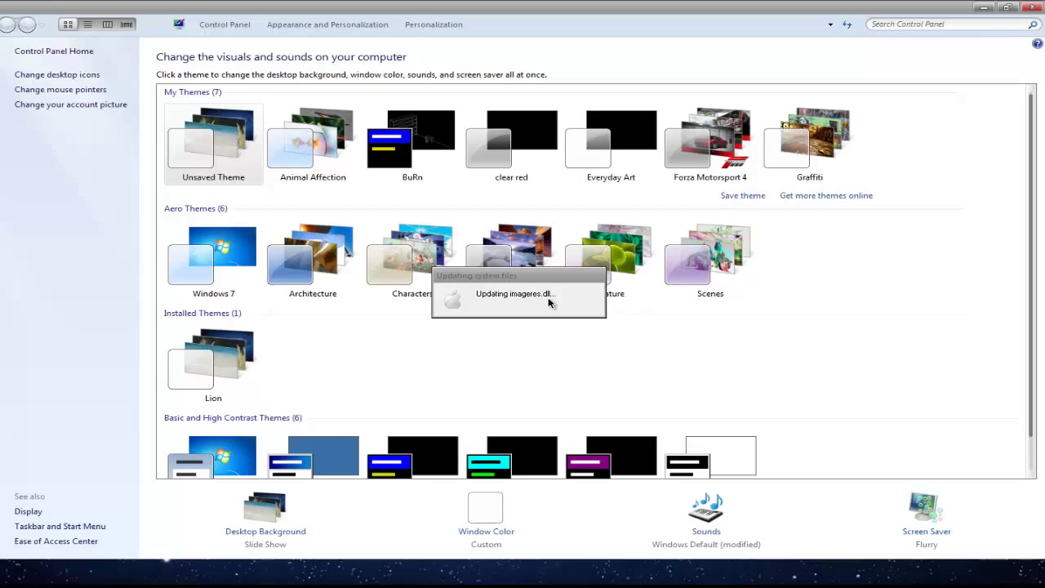
Step: Move the system files update dialog slightly up, look over the themes in the Personalization window and close that window
drag(516, 278, 516, 257)
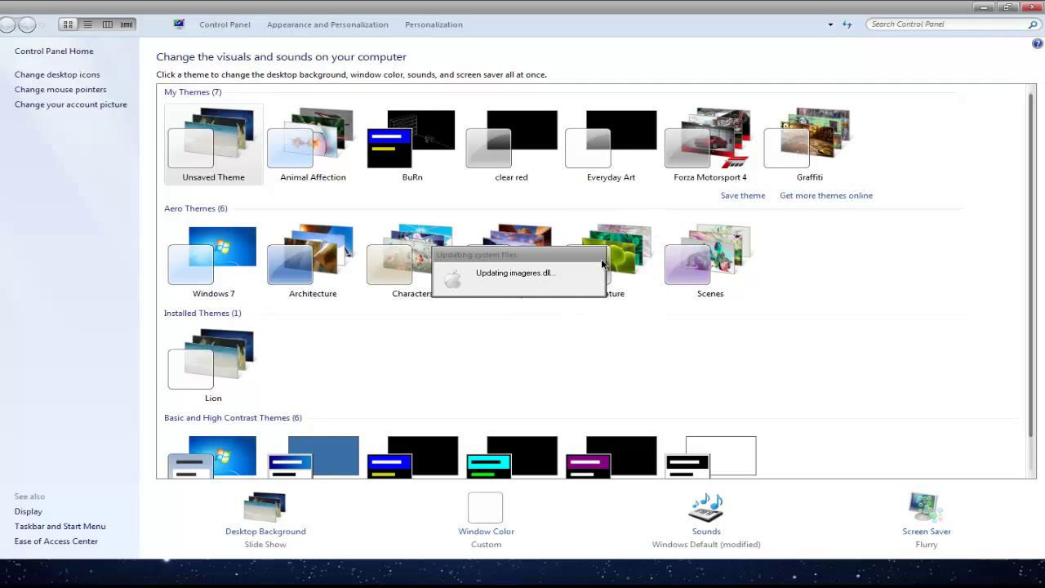
click(988, 7)
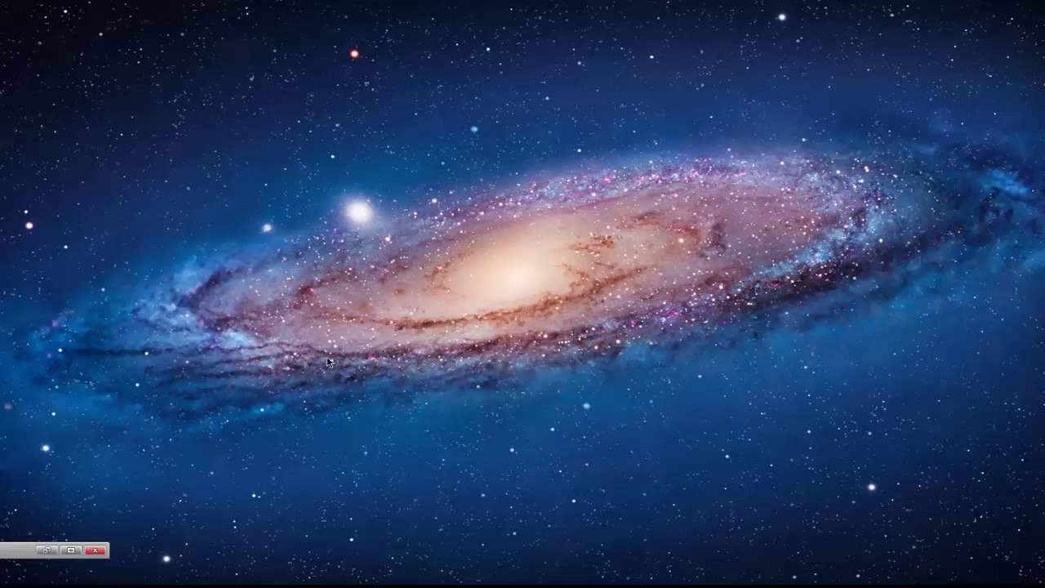
click(74, 551)
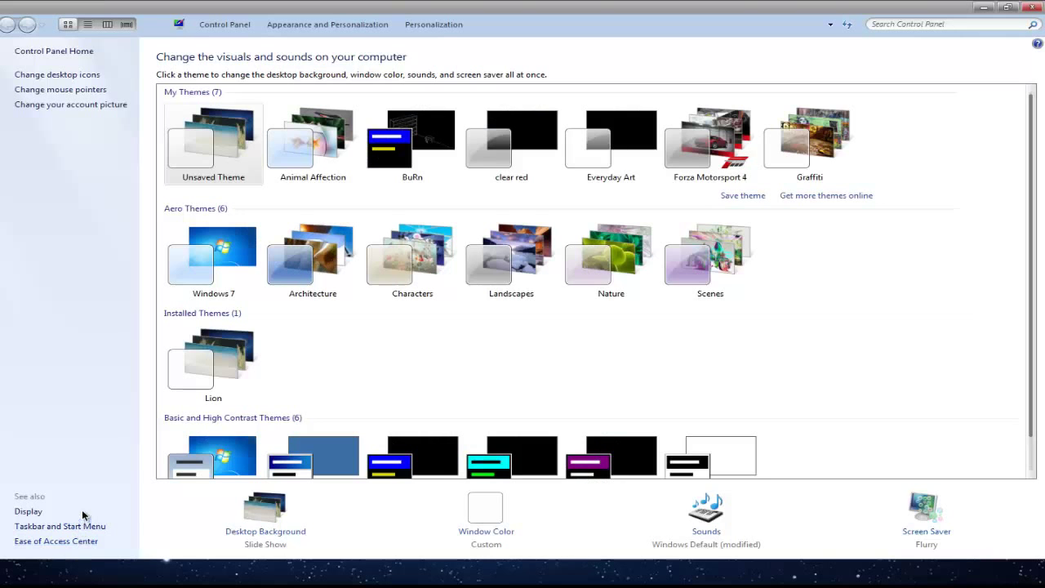
scroll(175, 466, down, 1)
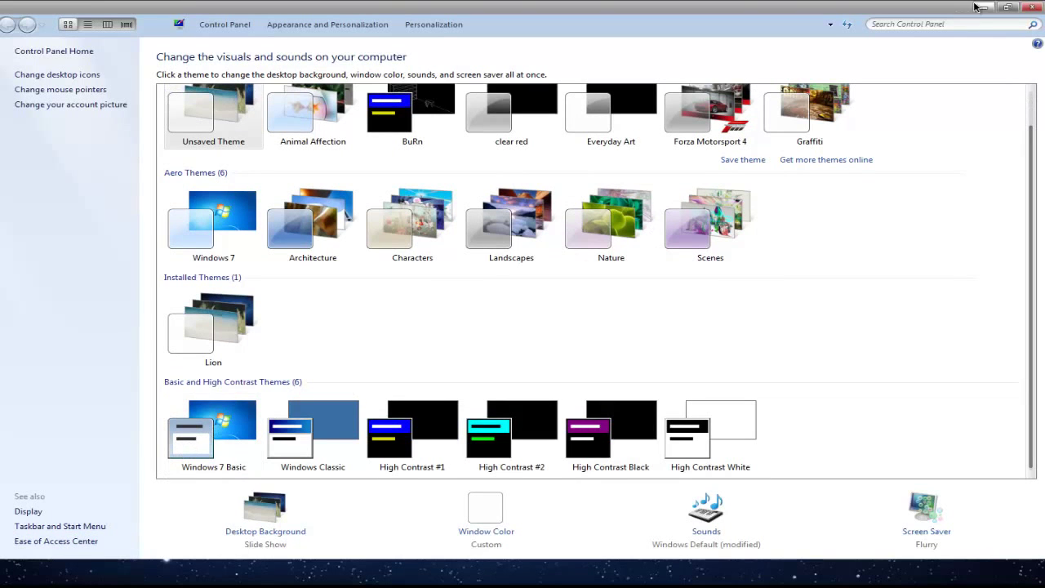
click(1032, 8)
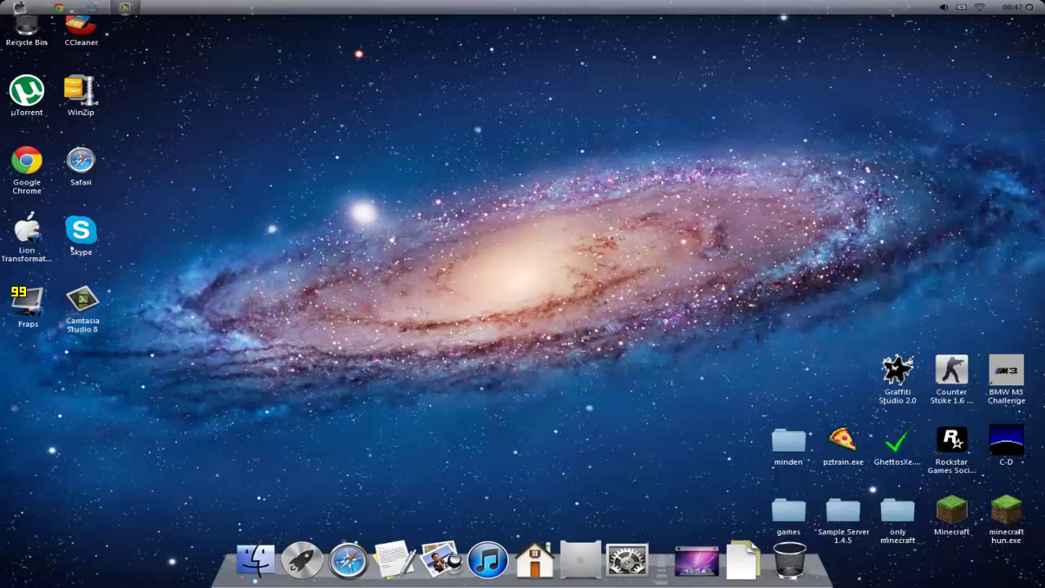
Step: Check the restyled Start menu and the Uninstall option in the Lion Transformation Pack 1.0 window, closing each again
key(super)
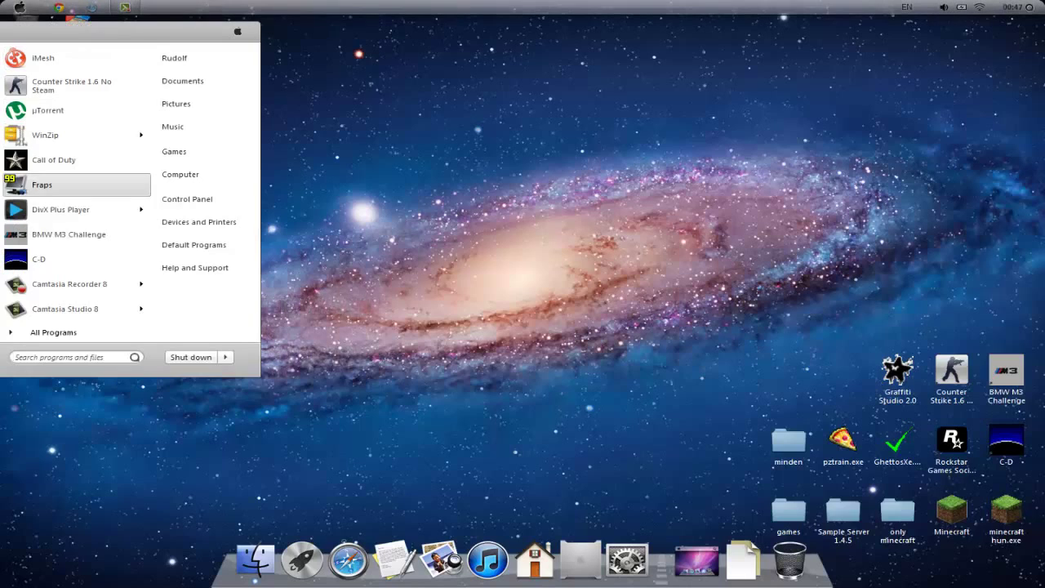
key(super)
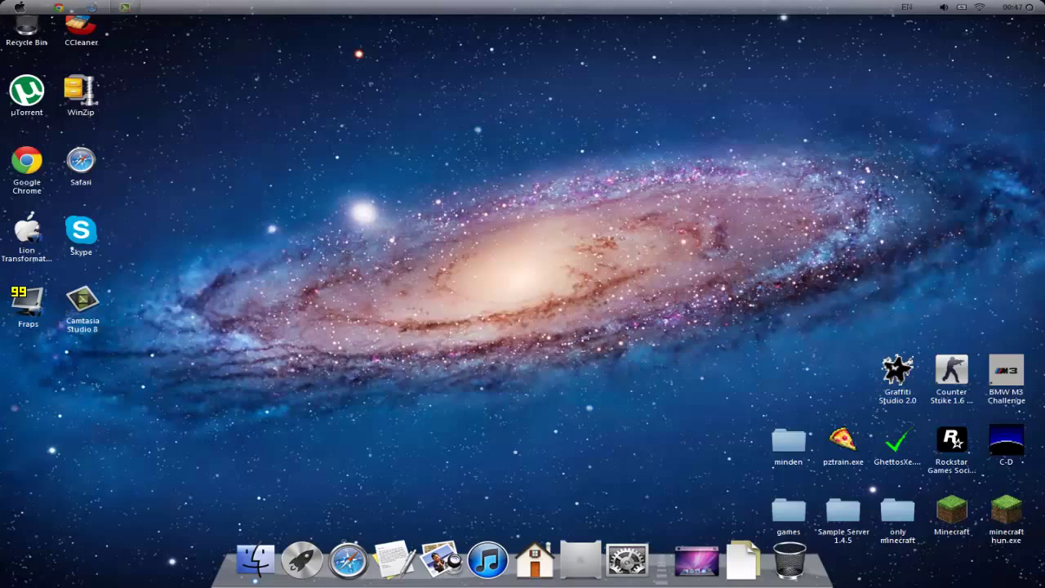
click(27, 232)
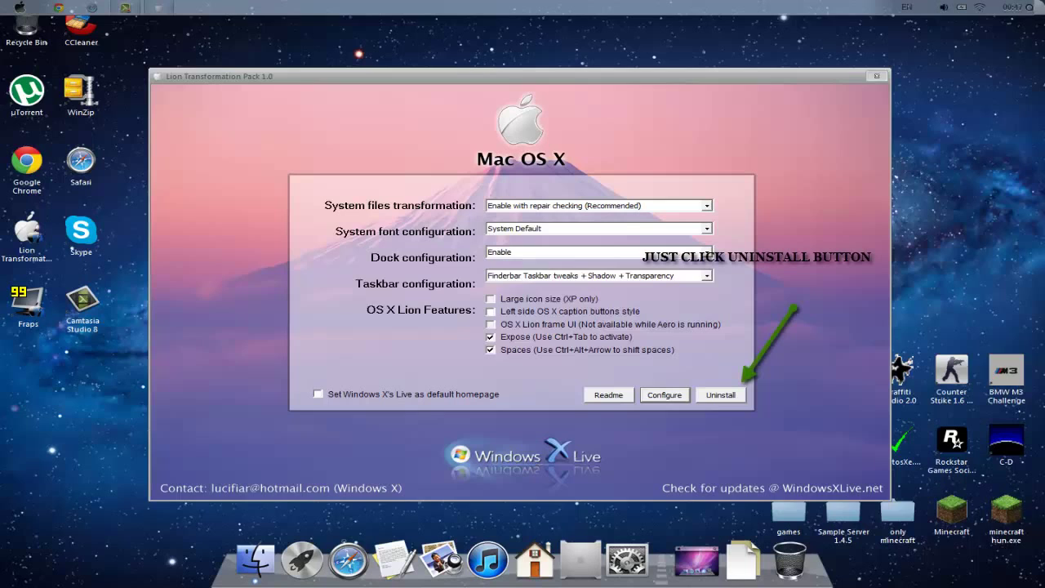
key(alt+F4)
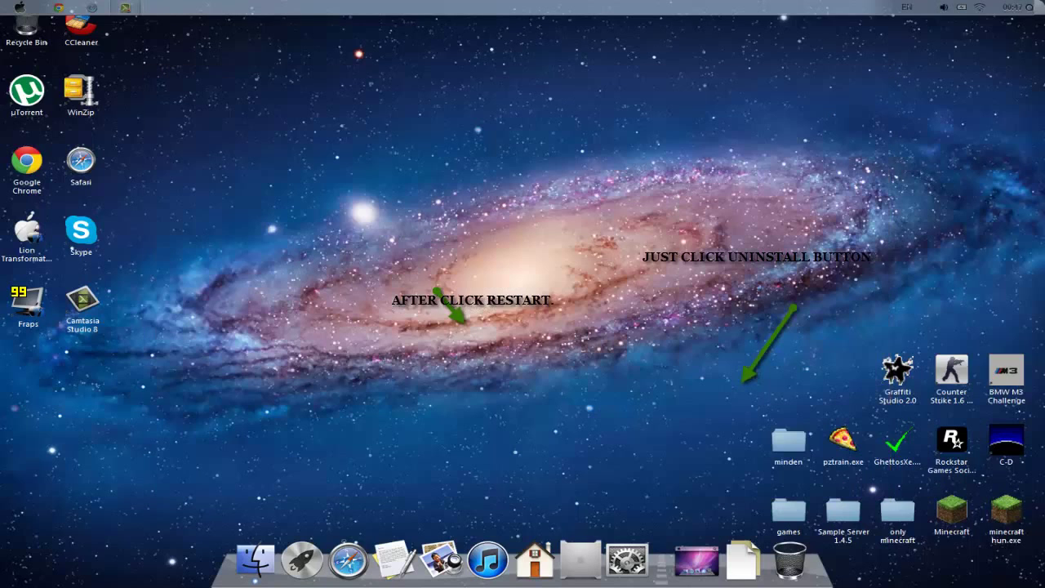